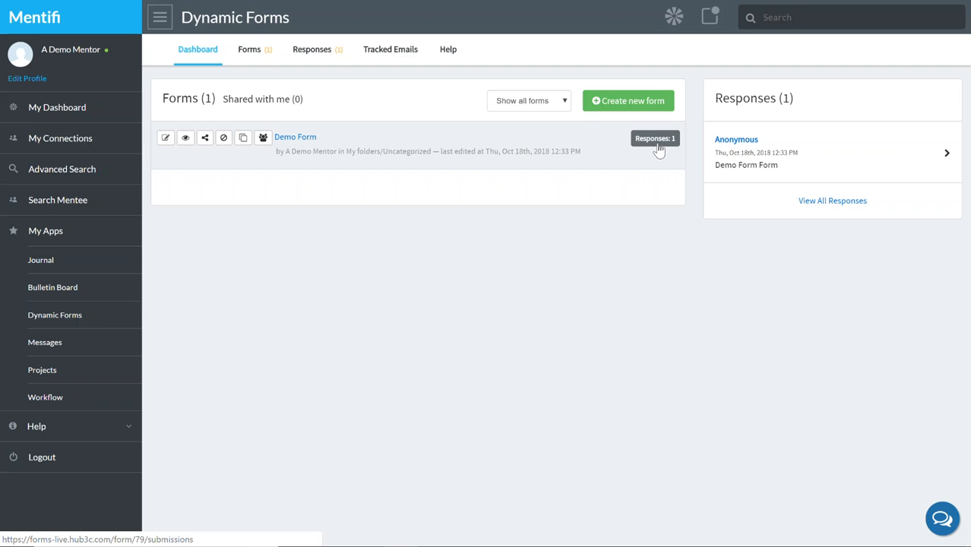
Switch Demo Form to draft and publish it again.
{"action": "left_click", "coordinate": [166, 140]}
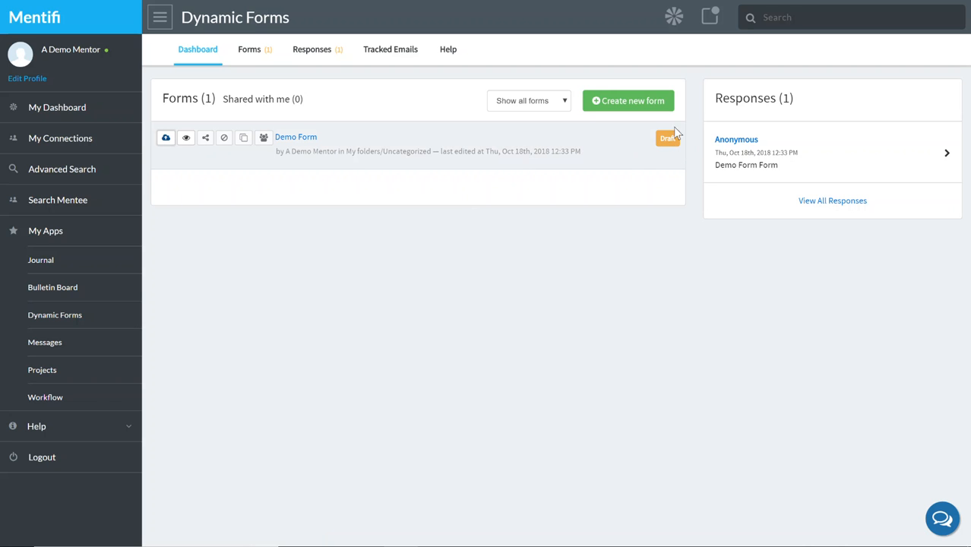
{"action": "left_click", "coordinate": [166, 138]}
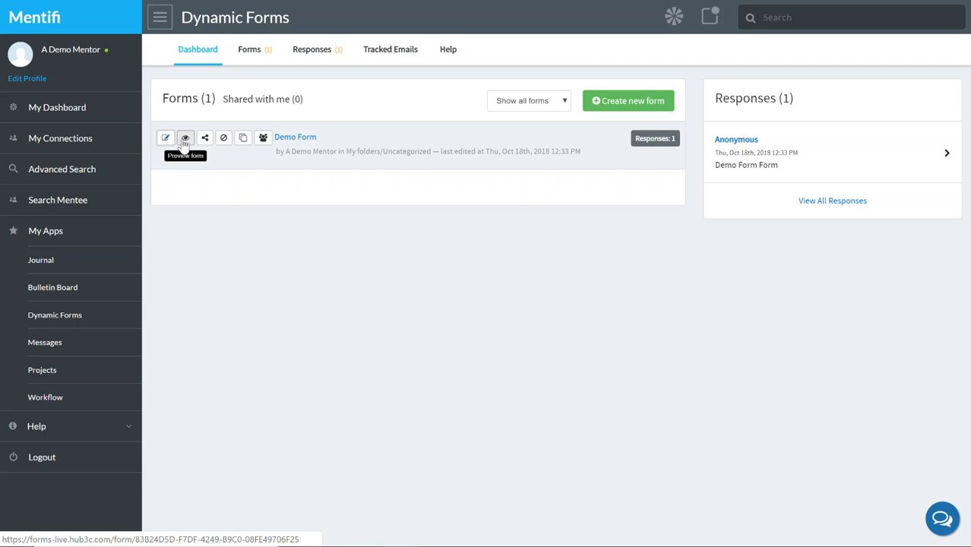
Preview Demo Form and close the preview.
{"action": "left_click", "coordinate": [184, 139]}
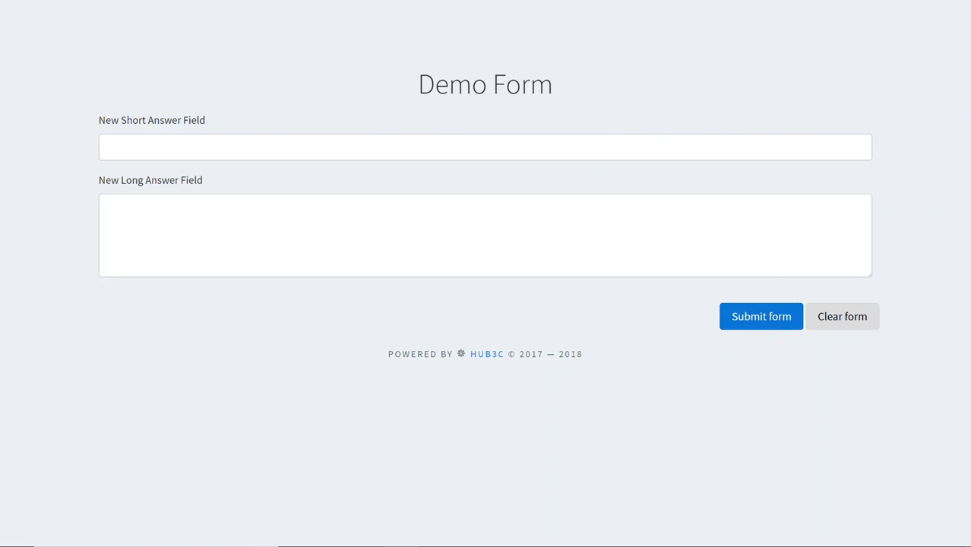
{"action": "key", "text": "ctrl+w"}
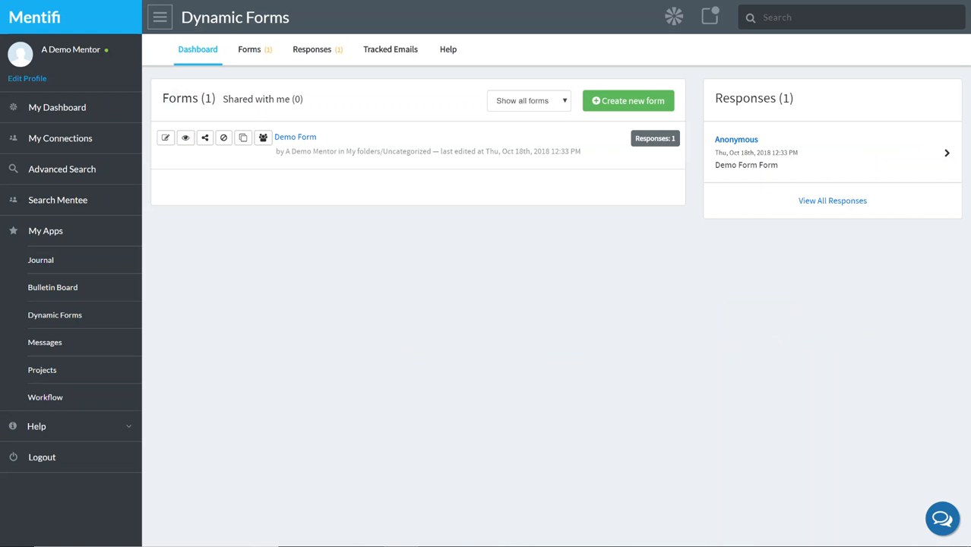
Try out tracked sharing of Demo Form with the mentee connection, and close the sharing options without sending an invitation.
{"action": "left_click", "coordinate": [203, 139]}
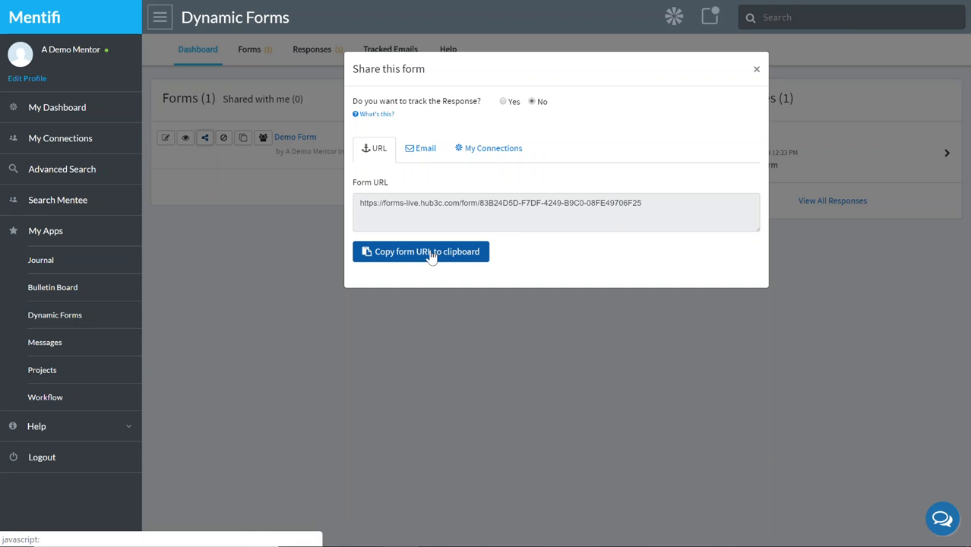
{"action": "left_click", "coordinate": [503, 102]}
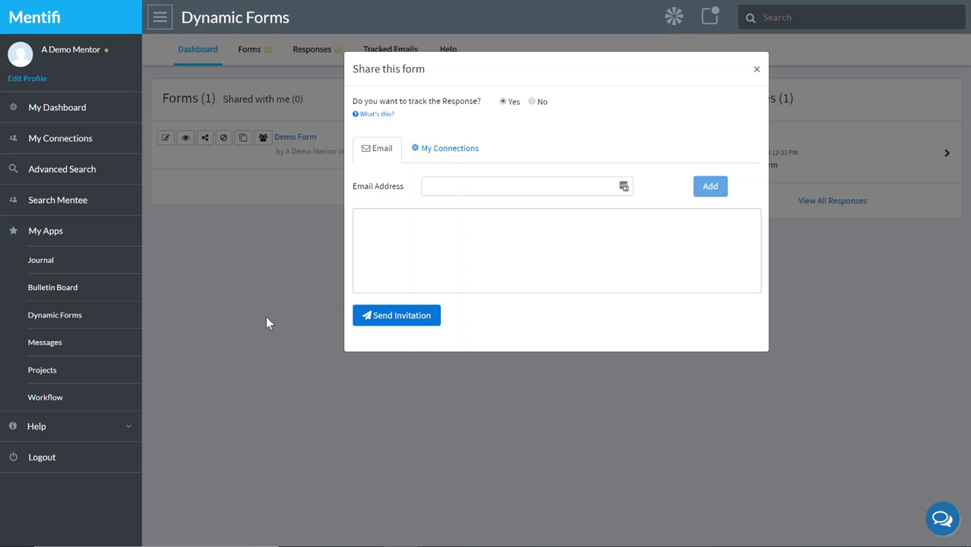
{"action": "left_click", "coordinate": [445, 150]}
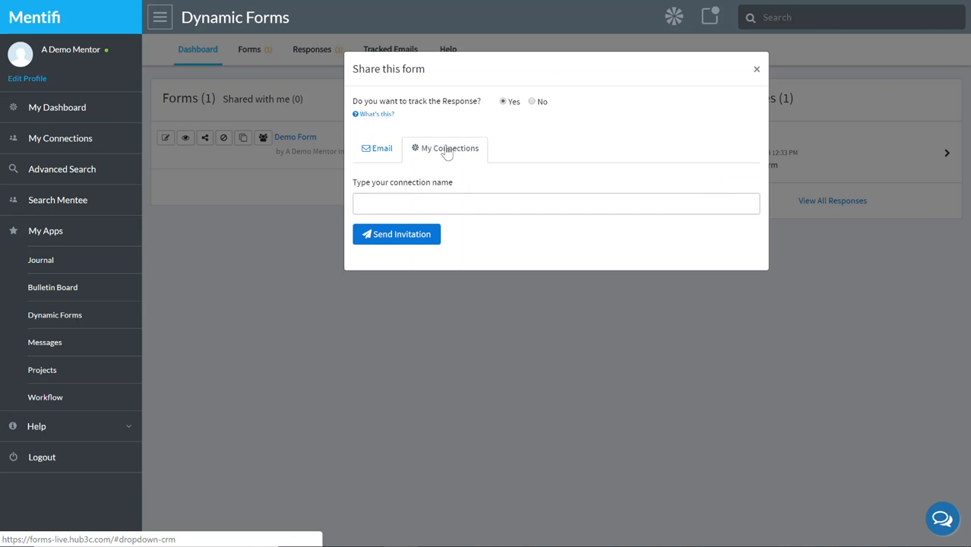
{"action": "left_click", "coordinate": [392, 208]}
{"action": "type", "text": "men"}
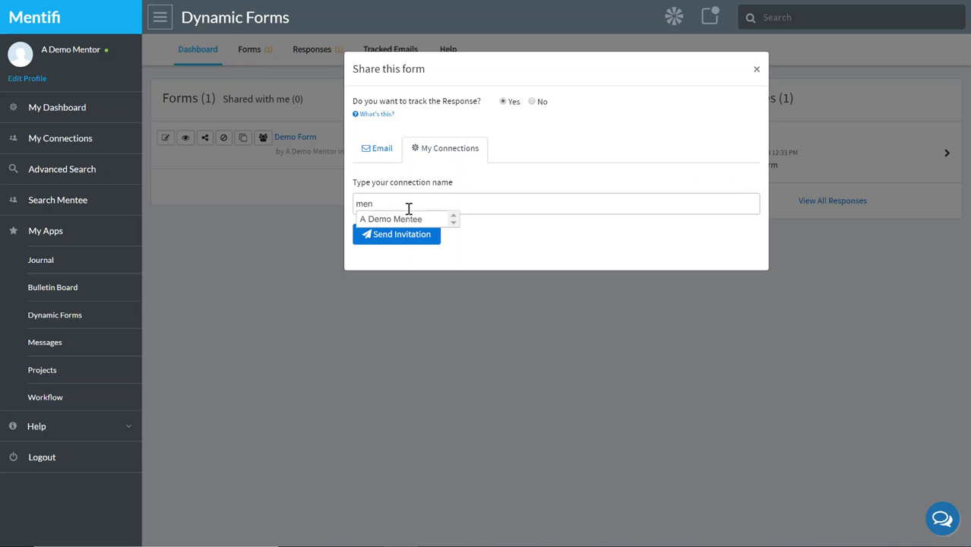
{"action": "left_click", "coordinate": [410, 220]}
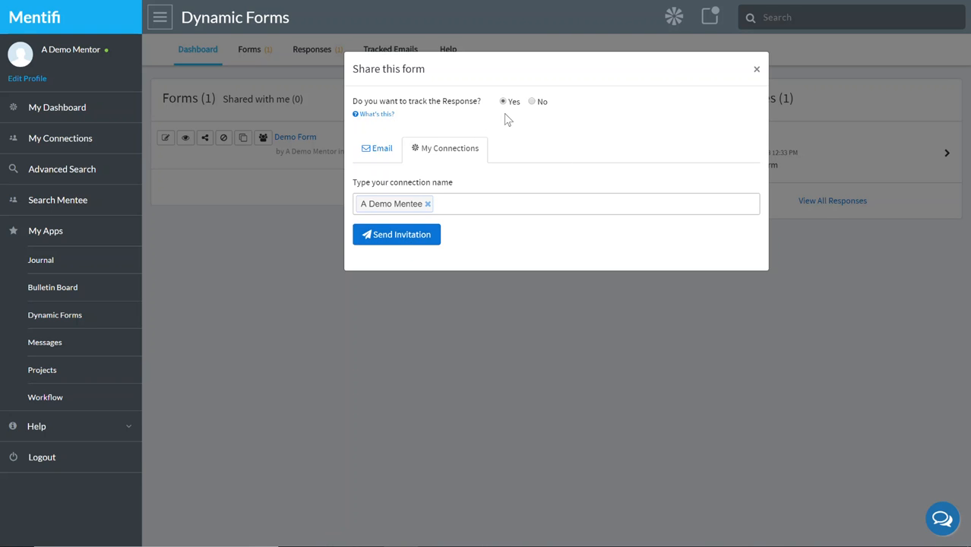
{"action": "left_click", "coordinate": [531, 101]}
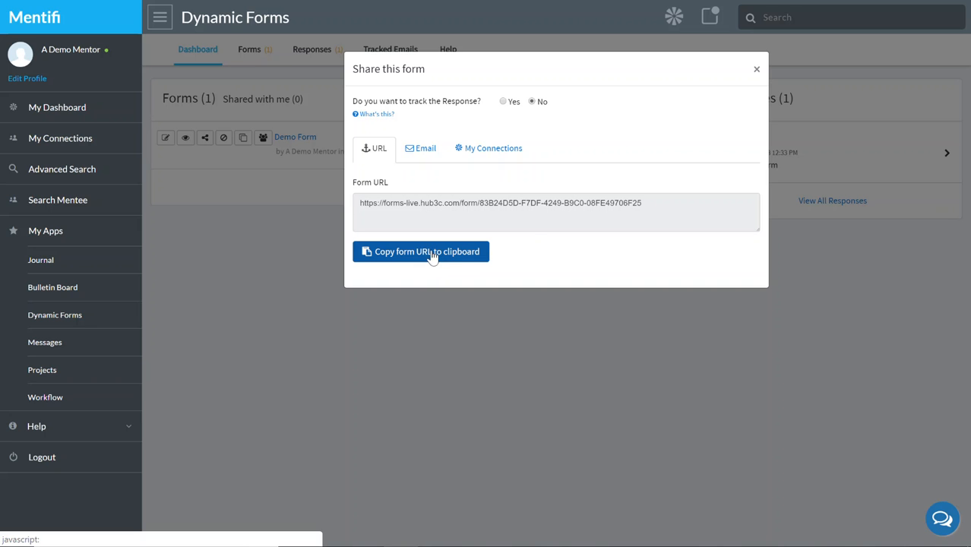
{"action": "left_click", "coordinate": [757, 70]}
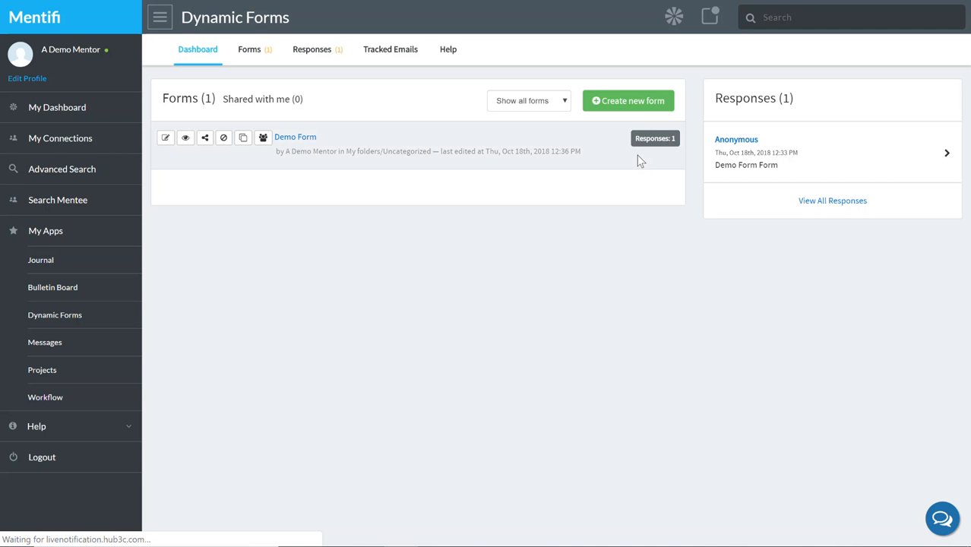
Create a new form named "Demo 2" and start building it.
{"action": "left_click", "coordinate": [624, 101]}
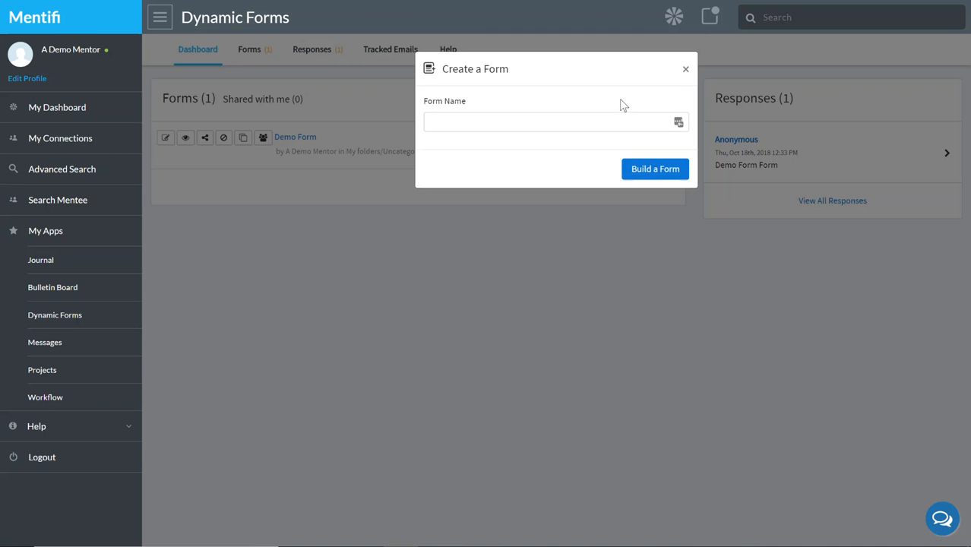
{"action": "left_click", "coordinate": [571, 122]}
{"action": "type", "text": "Demo 2"}
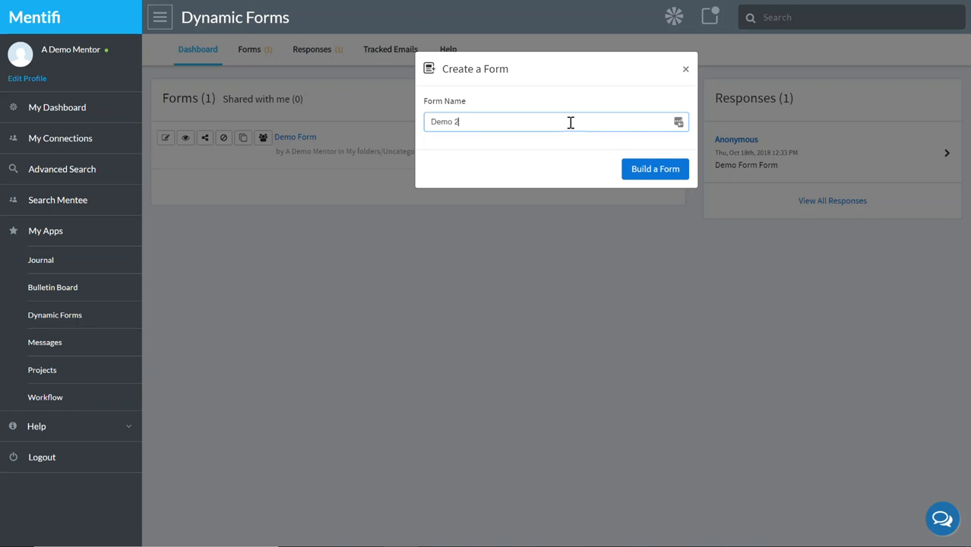
{"action": "left_click", "coordinate": [662, 172]}
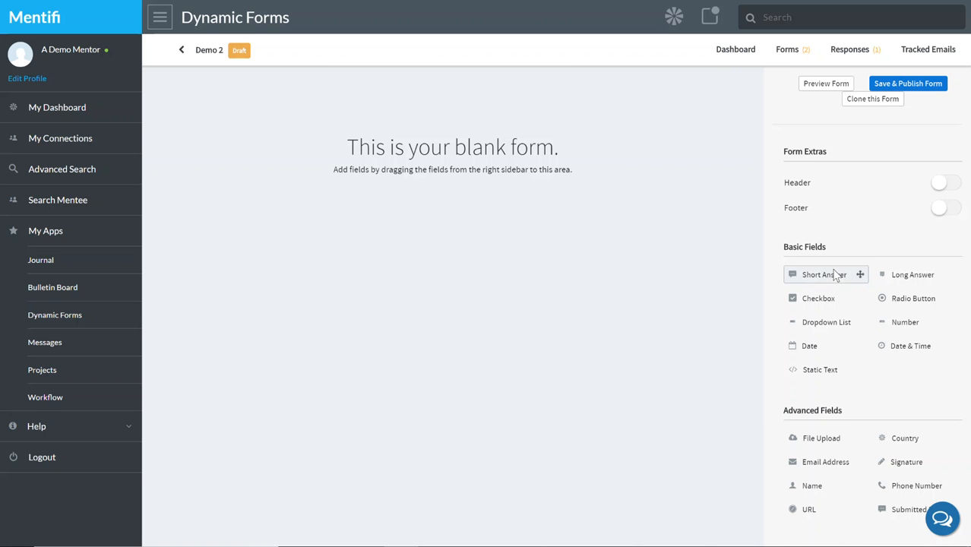
Turn on the form's header and footer and add a Short Answer field between them.
{"action": "left_click", "coordinate": [953, 187]}
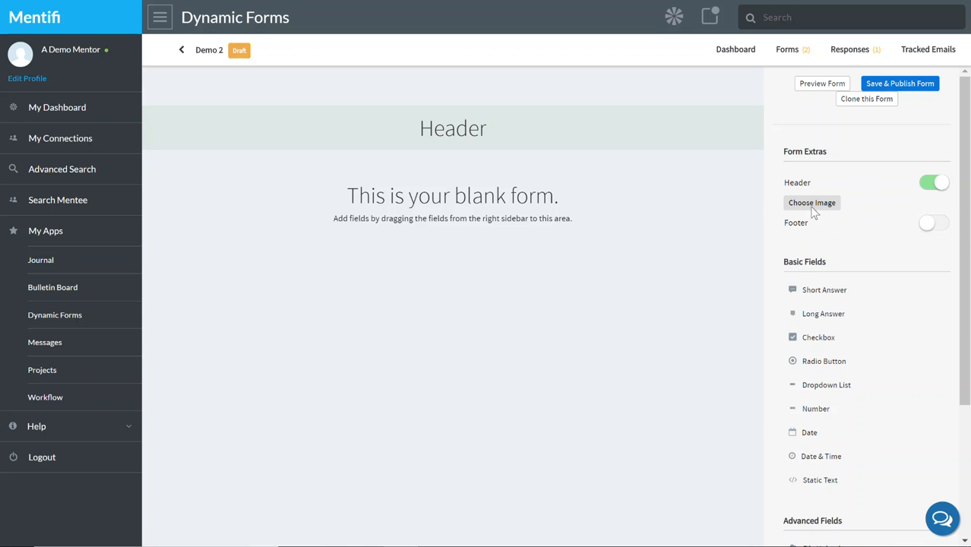
{"action": "left_click", "coordinate": [936, 225]}
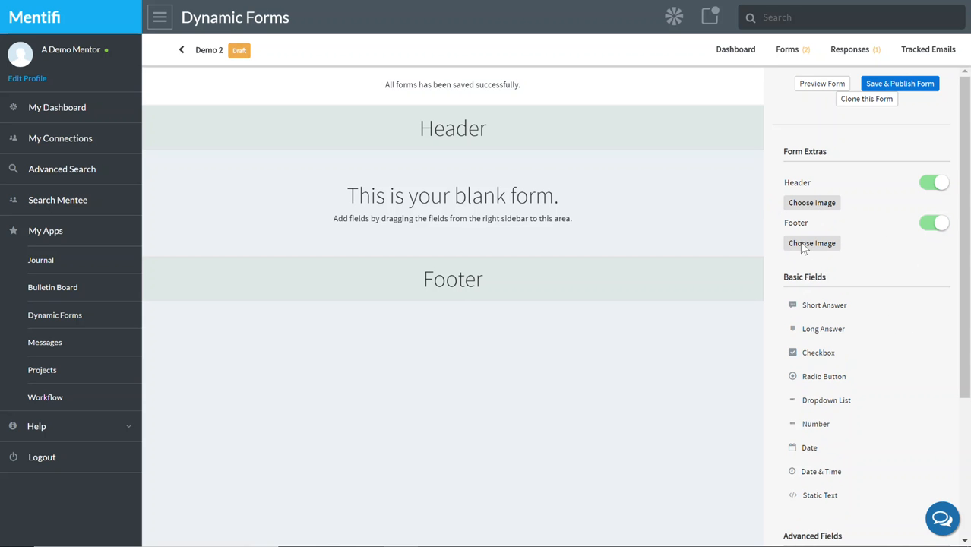
{"action": "left_click_drag", "start_coordinate": [819, 306], "coordinate": [839, 313]}
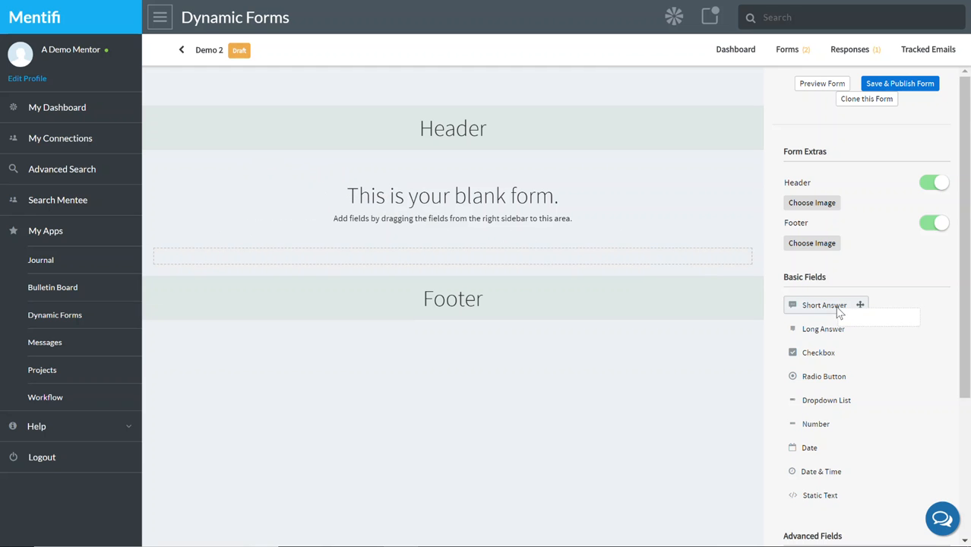
{"action": "left_click_drag", "start_coordinate": [838, 312], "coordinate": [238, 268]}
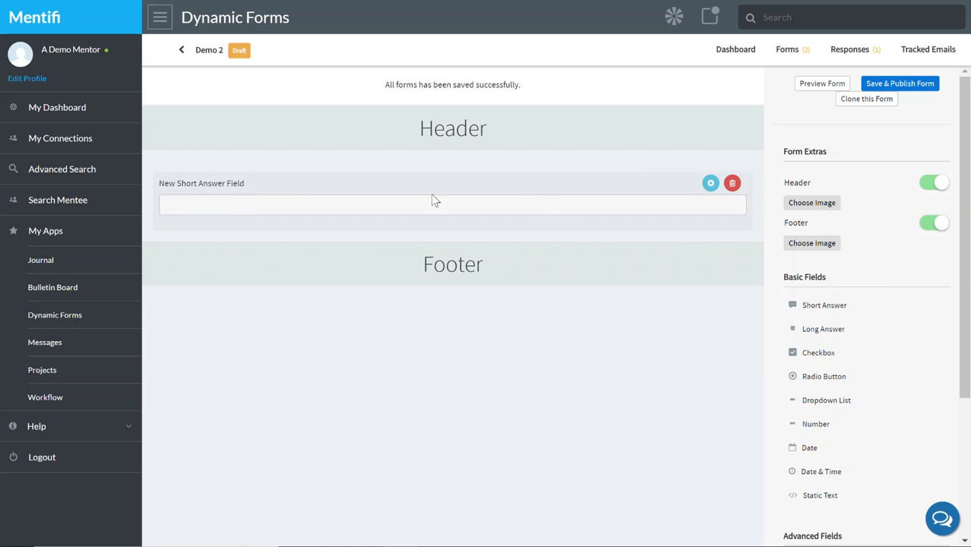
Replace the Short Answer field's label with "New 1" in its settings.
{"action": "left_click", "coordinate": [710, 184]}
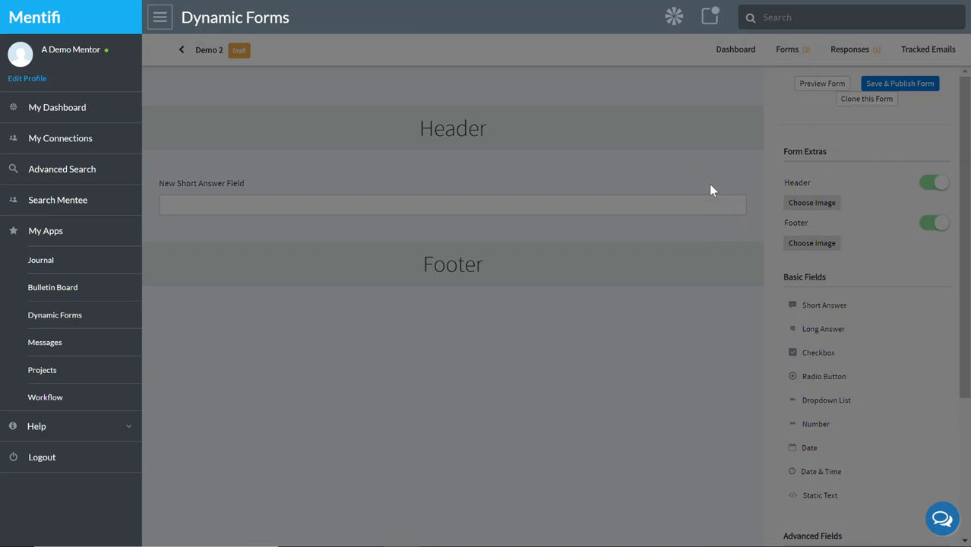
{"action": "left_click", "coordinate": [557, 141]}
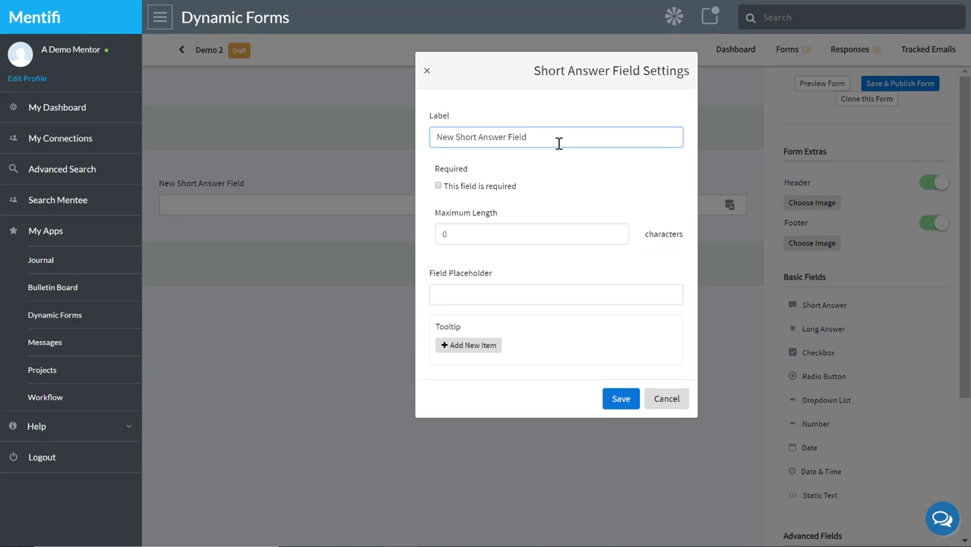
{"action": "key", "text": "BackSpace"}
{"action": "key", "text": "BackSpace"}
{"action": "key", "text": "BackSpace"}
{"action": "key", "text": "BackSpace"}
{"action": "key", "text": "BackSpace"}
{"action": "key", "text": "BackSpace"}
{"action": "key", "text": "BackSpace"}
{"action": "key", "text": "BackSpace"}
{"action": "key", "text": "BackSpace"}
{"action": "key", "text": "BackSpace"}
{"action": "key", "text": "BackSpace"}
{"action": "key", "text": "BackSpace"}
{"action": "key", "text": "BackSpace"}
{"action": "key", "text": "BackSpace"}
{"action": "key", "text": "BackSpace"}
{"action": "key", "text": "BackSpace"}
{"action": "key", "text": "BackSpace"}
{"action": "key", "text": "BackSpace"}
{"action": "key", "text": "BackSpace"}
{"action": "key", "text": "BackSpace"}
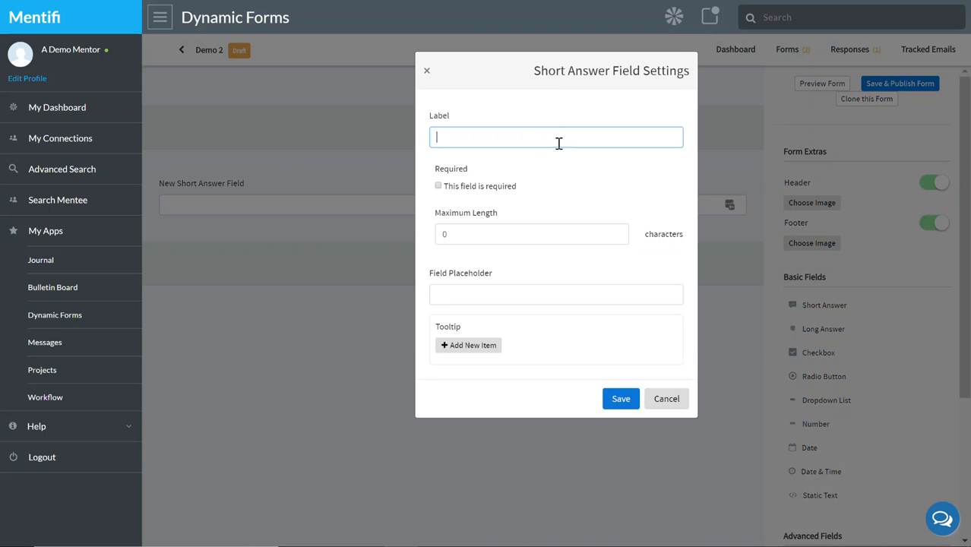
{"action": "type", "text": "New 1"}
Add the tooltip "Description of" to the New 1 field, leave it optional, and save its settings.
{"action": "left_click", "coordinate": [439, 187]}
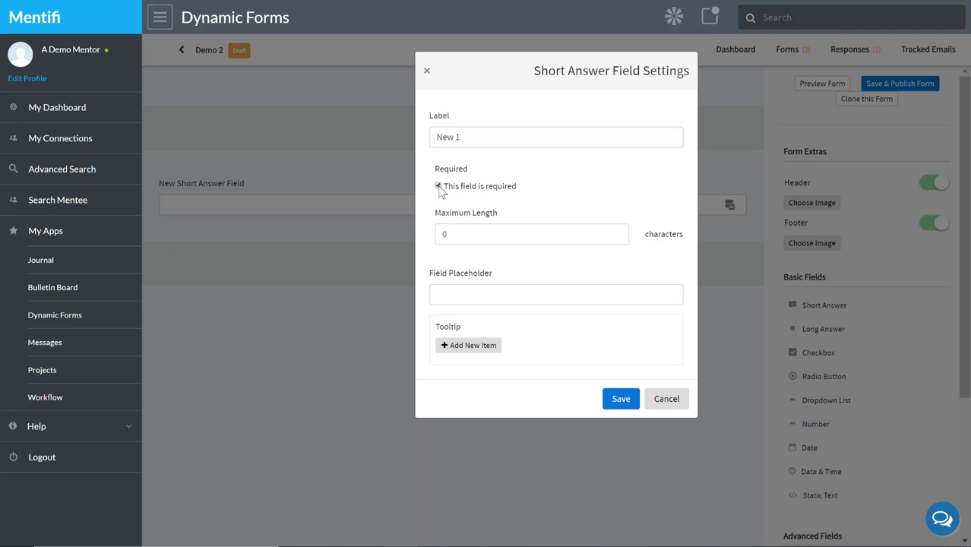
{"action": "left_click", "coordinate": [475, 231]}
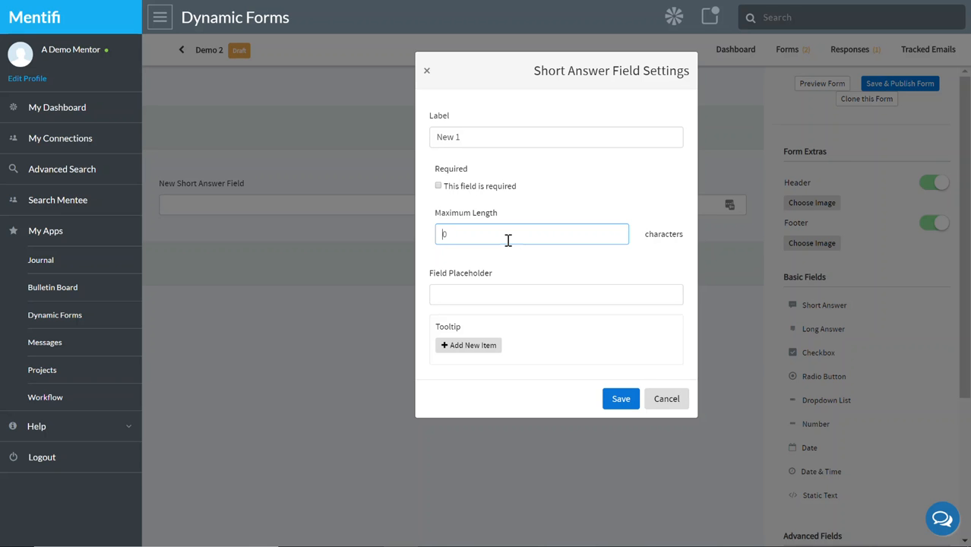
{"action": "left_click", "coordinate": [566, 294]}
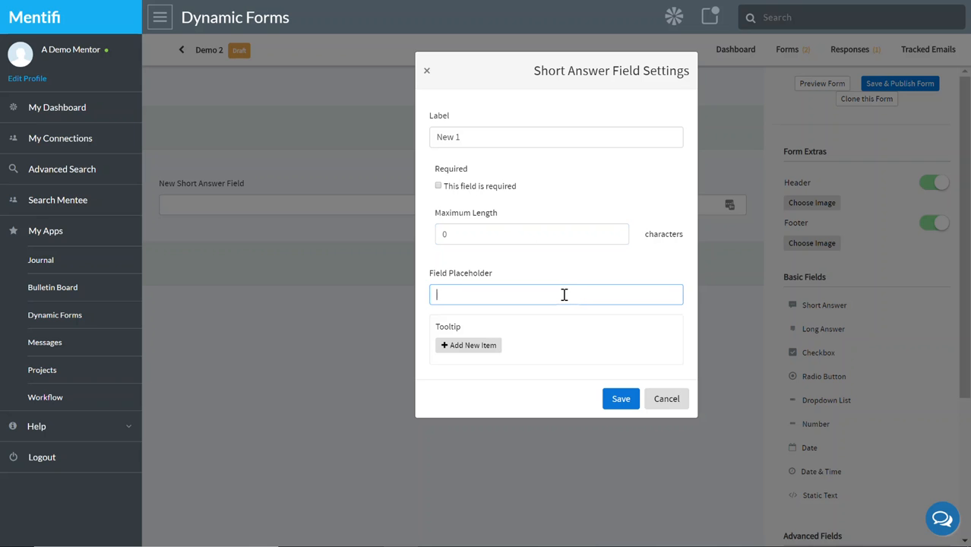
{"action": "left_click", "coordinate": [480, 347]}
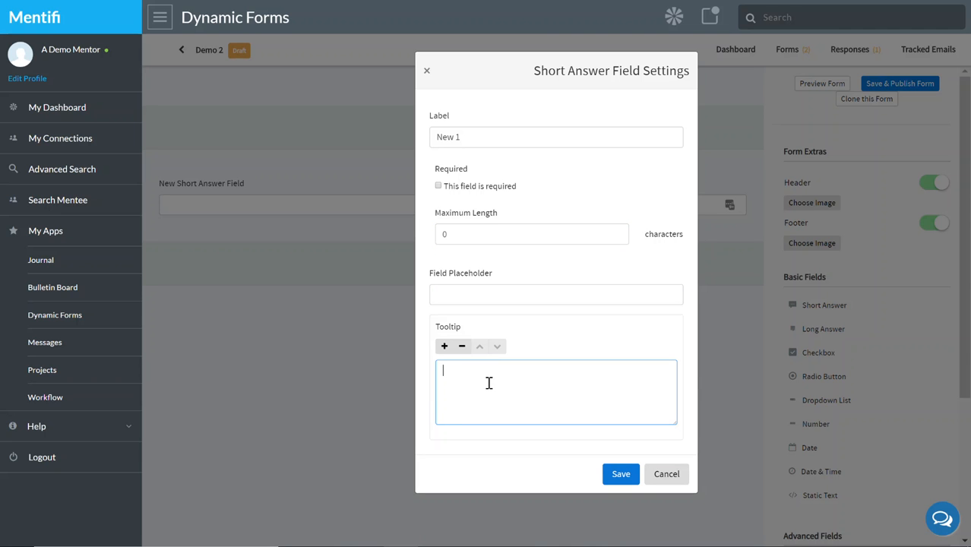
{"action": "type", "text": "Description of hwat"}
{"action": "key", "text": "BackSpace"}
{"action": "left_click", "coordinate": [607, 452]}
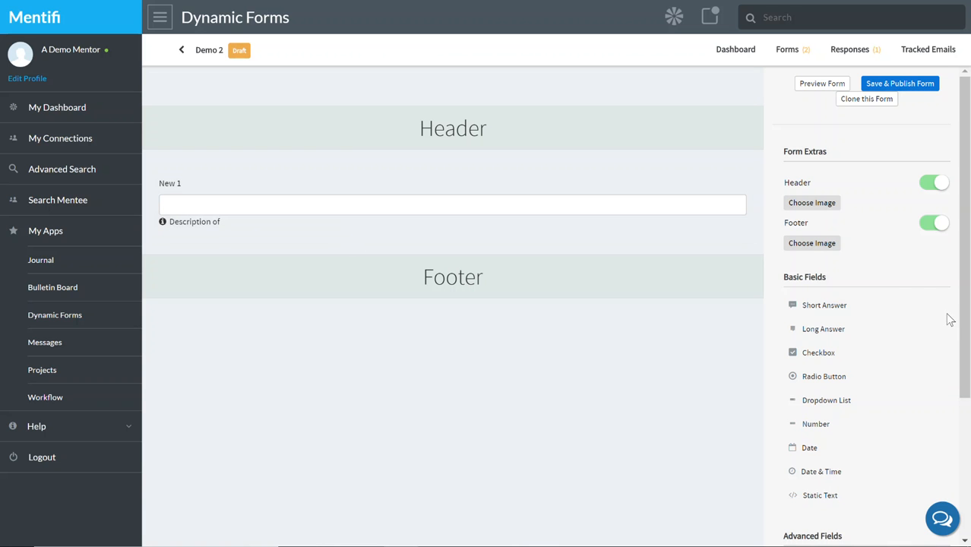
Add a Long Answer field below the New 1 field.
{"action": "left_click_drag", "start_coordinate": [840, 336], "coordinate": [258, 287]}
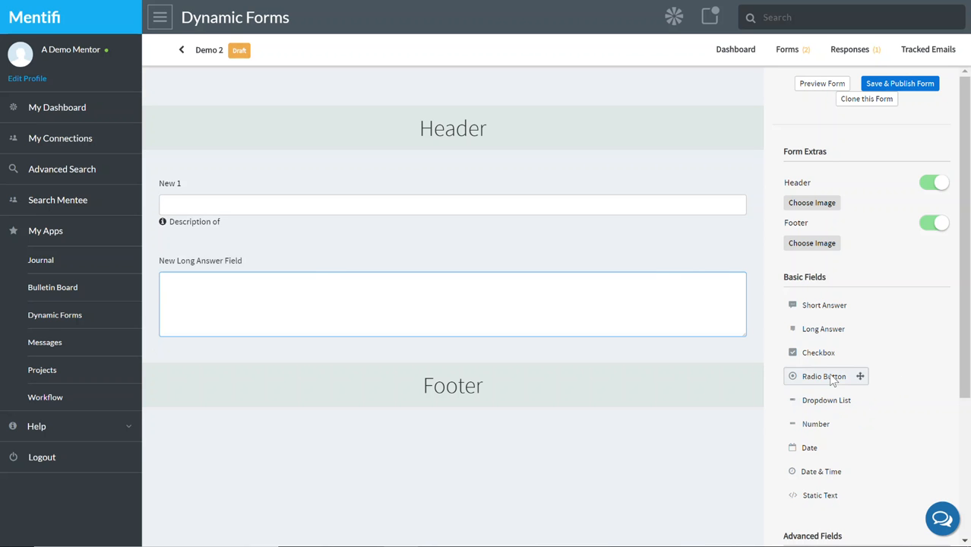
{"action": "left_click_drag", "start_coordinate": [967, 302], "coordinate": [969, 416]}
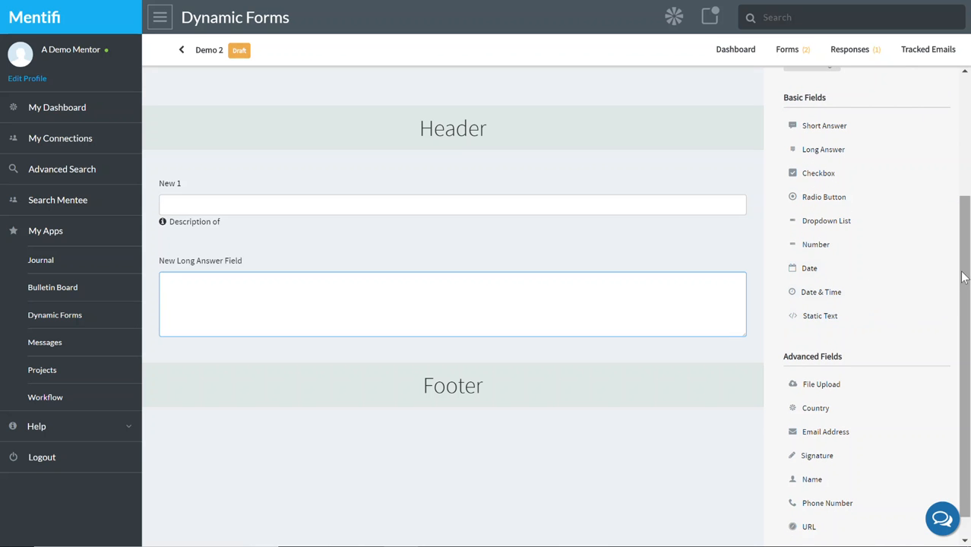
{"action": "scroll", "coordinate": [960, 282], "scroll_direction": "down", "scroll_amount": 1}
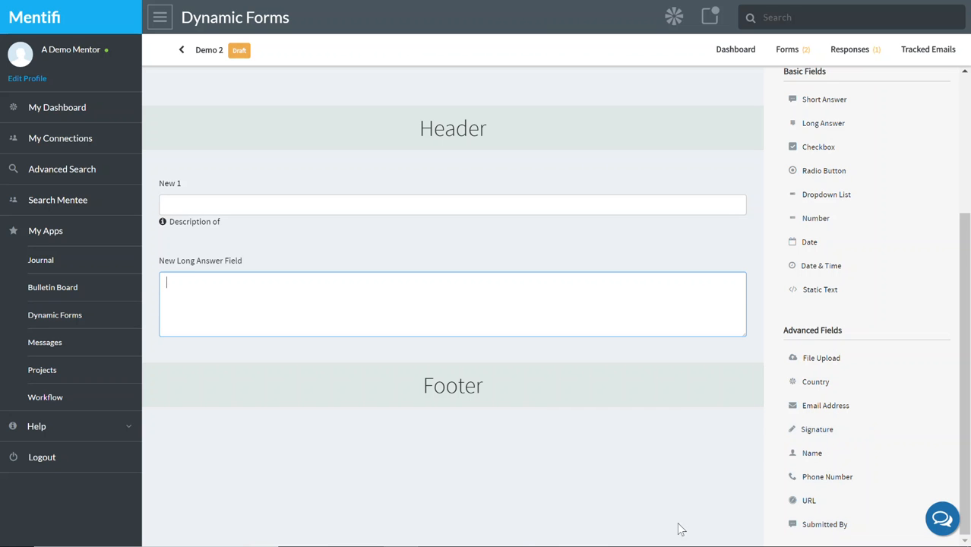
{"action": "mouse_move", "coordinate": [155, 347]}
{"action": "left_click_drag", "start_coordinate": [968, 244], "coordinate": [968, 104]}
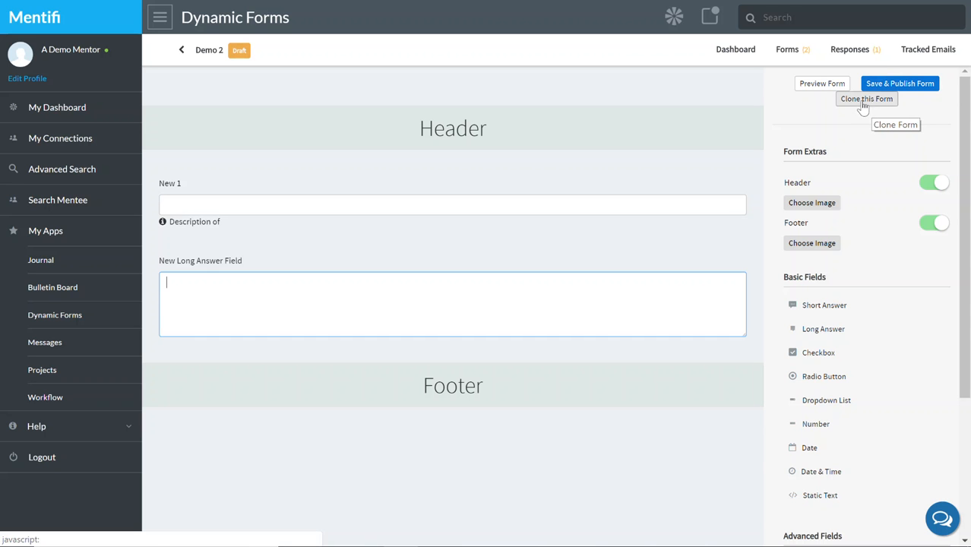
View the responses for all forms and the tracked emails activity.
{"action": "left_click", "coordinate": [853, 57]}
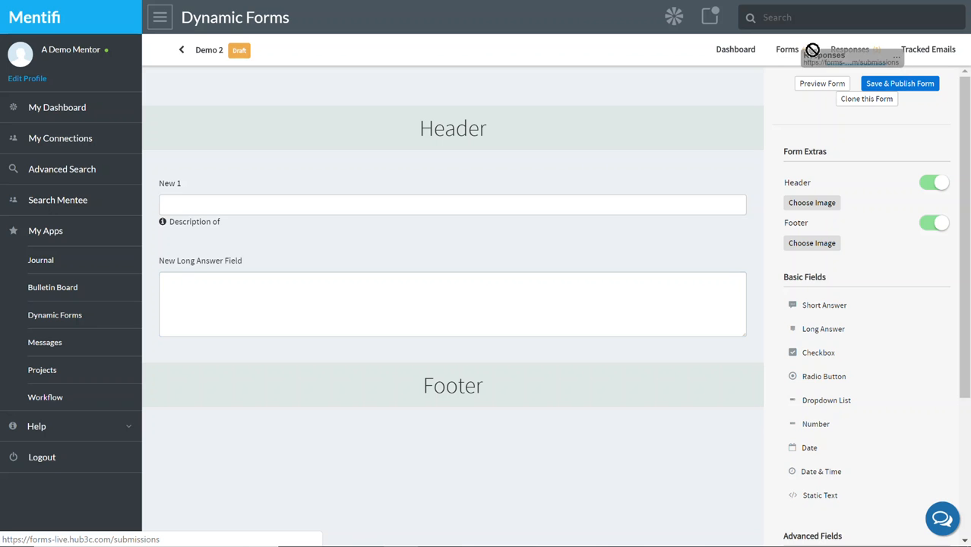
{"action": "left_click", "coordinate": [850, 51]}
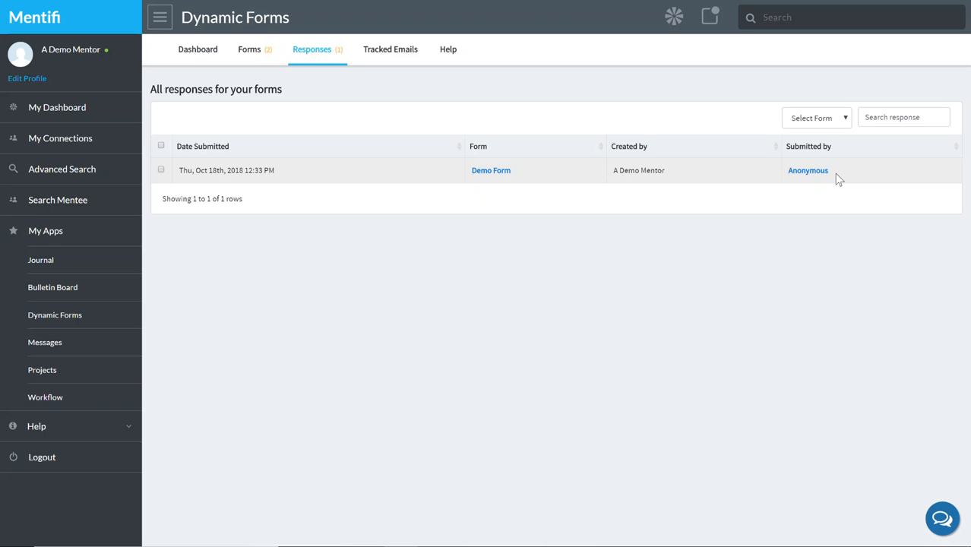
{"action": "left_click", "coordinate": [387, 51]}
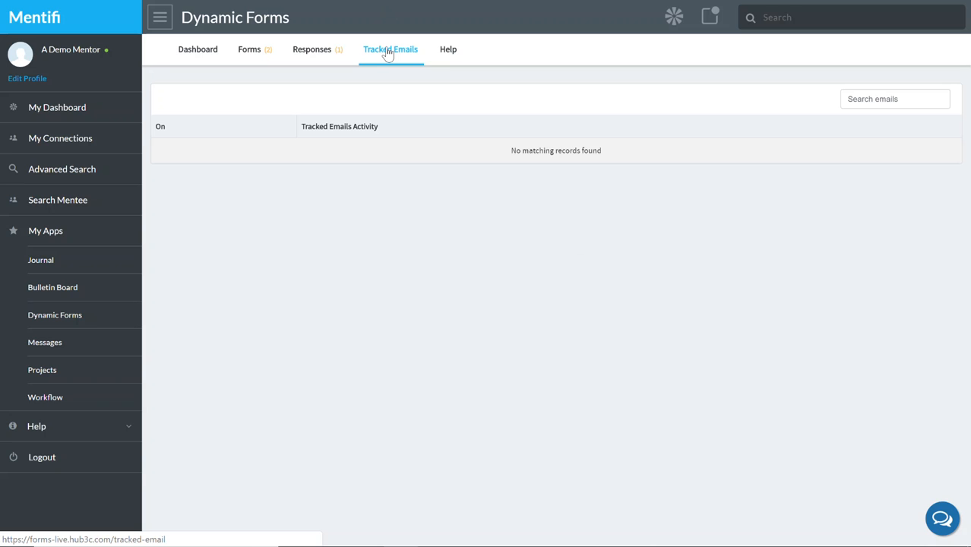